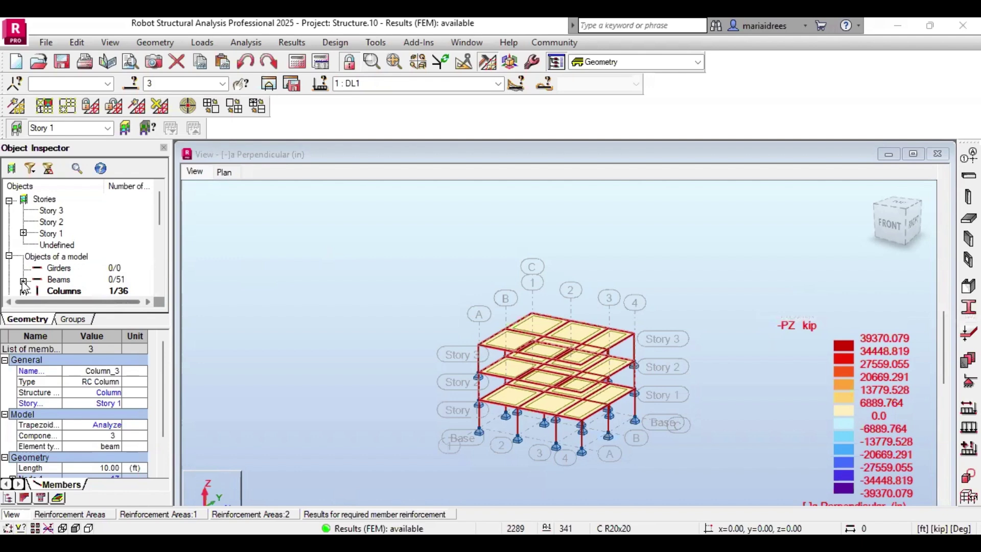
# Load Beam 22 into provided reinforcement design of RC elements, accepting the simple load cases and ACI 318-14/19 parameters.
pyautogui.click(23, 280)
pyautogui.scroll(-3, 164, 275)
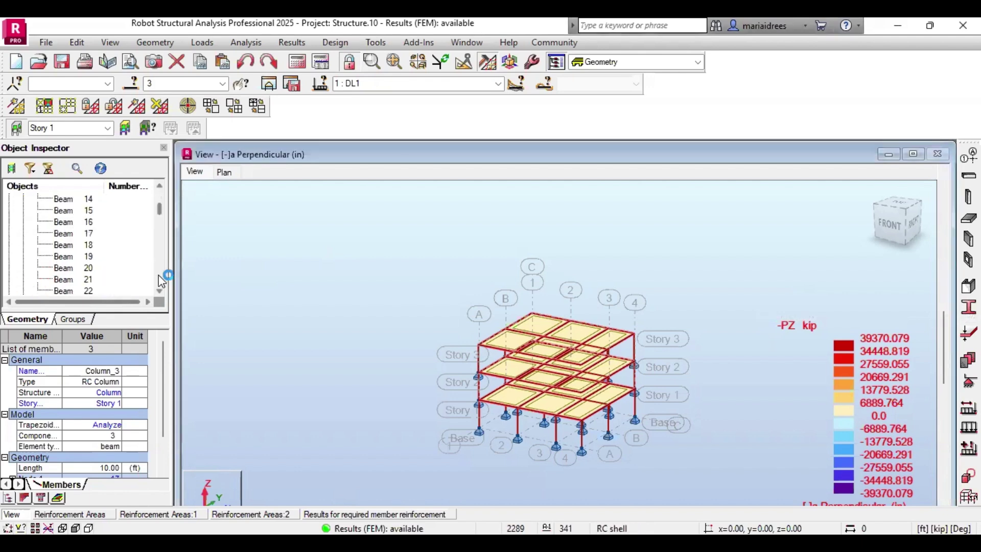
pyautogui.click(66, 292)
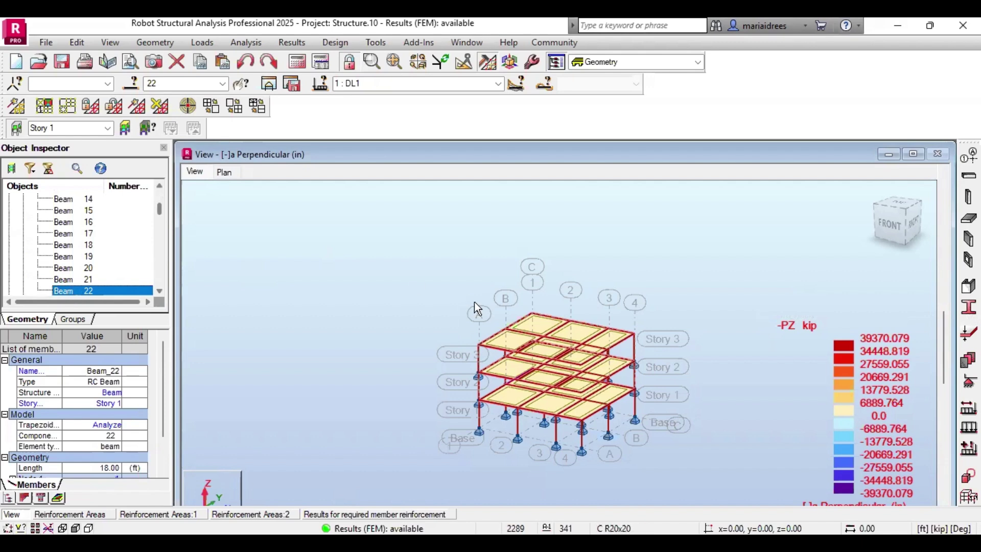
pyautogui.click(338, 44)
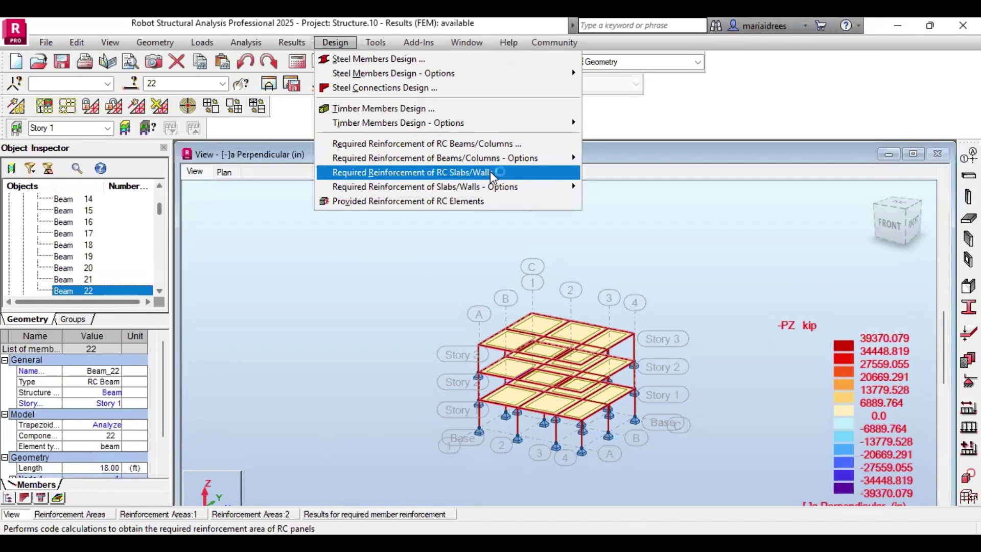
pyautogui.click(456, 205)
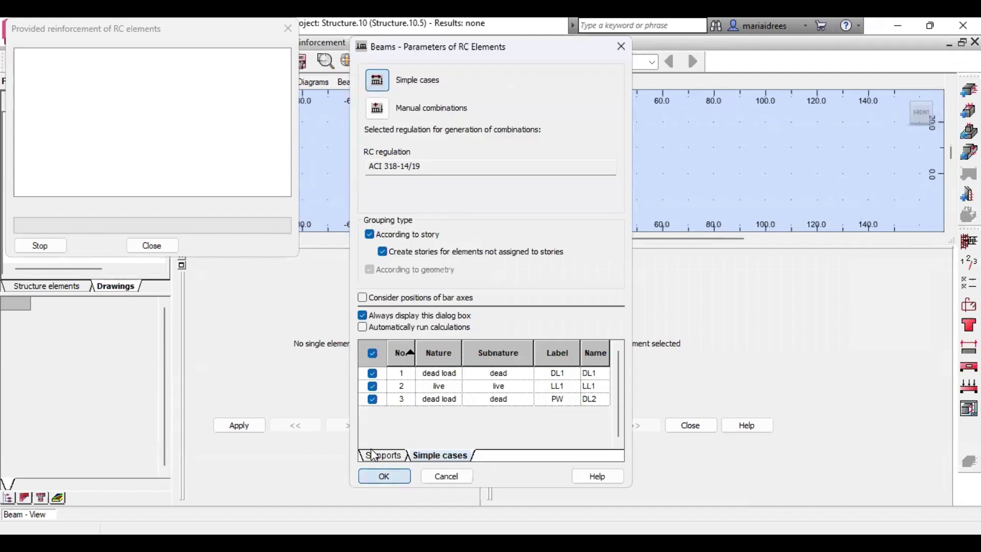
pyautogui.click(384, 475)
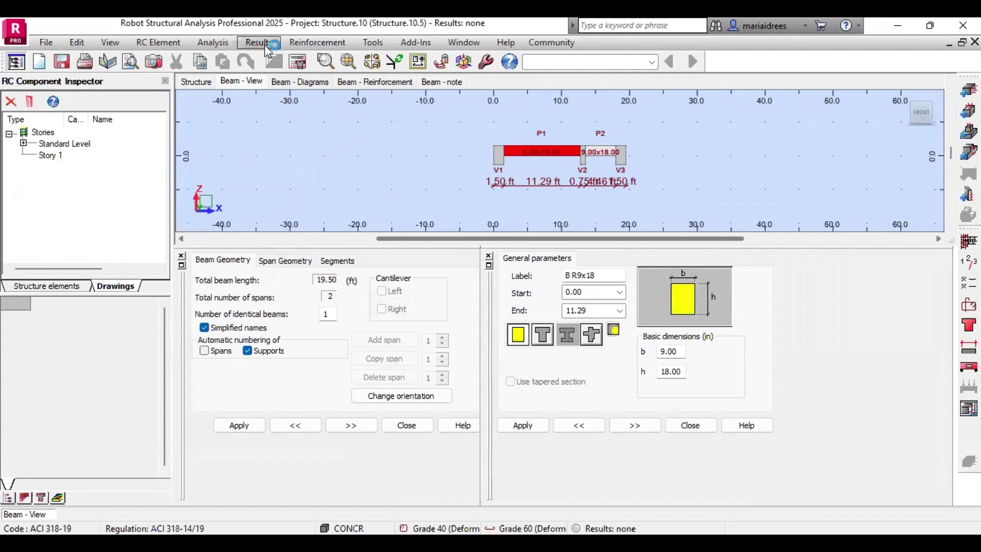
# Calculate the reinforcement of Beam 22 with drawings generated for the calculated element.
pyautogui.click(246, 43)
pyautogui.click(217, 44)
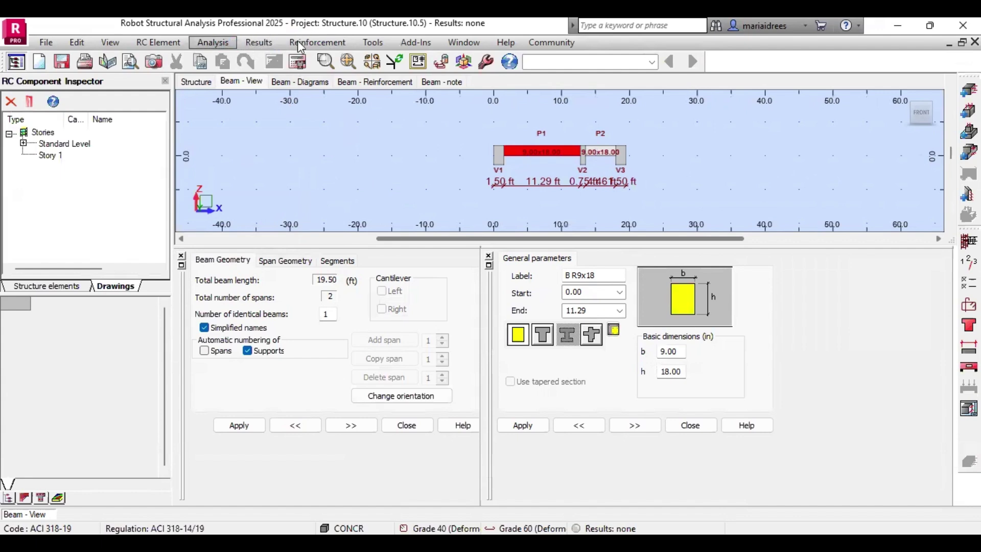
pyautogui.click(225, 57)
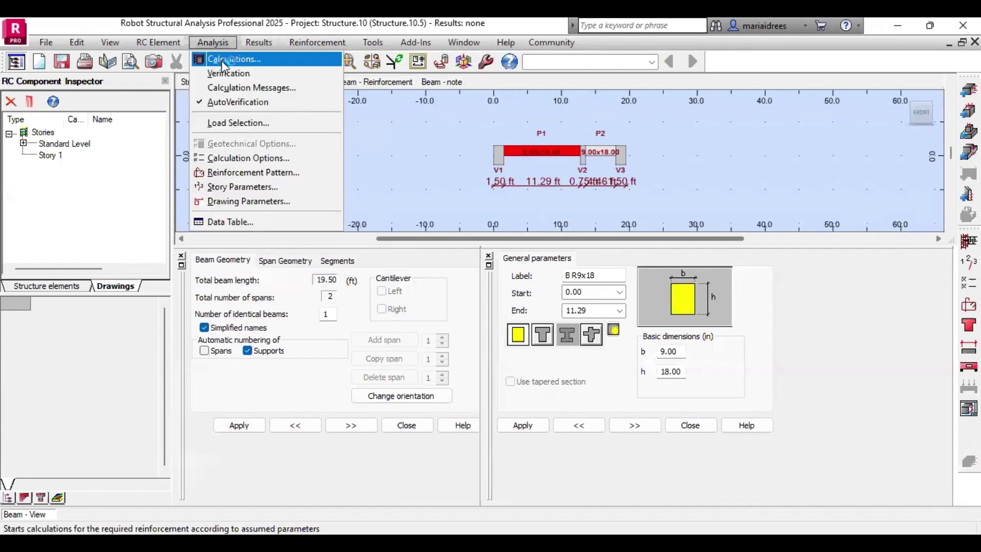
pyautogui.click(221, 61)
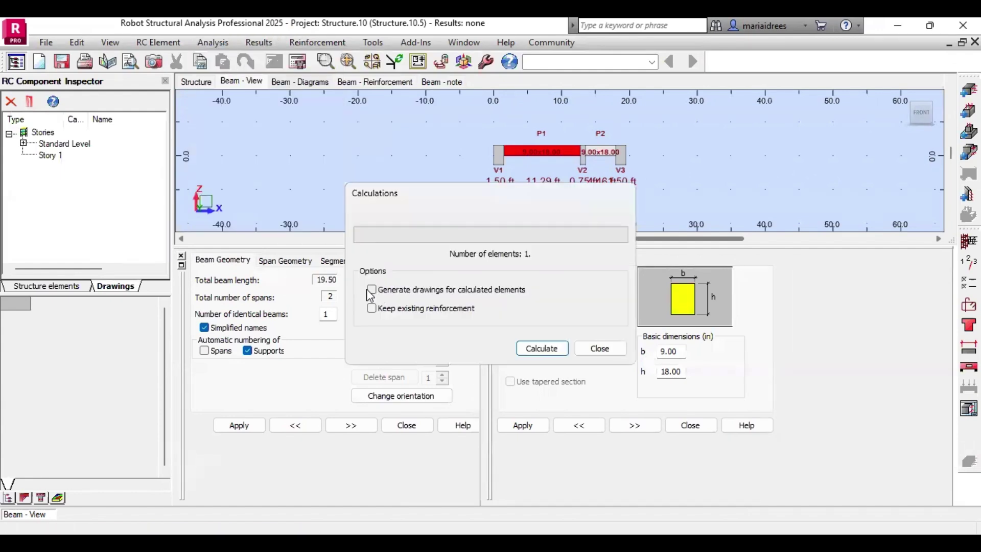
pyautogui.click(381, 291)
pyautogui.click(551, 348)
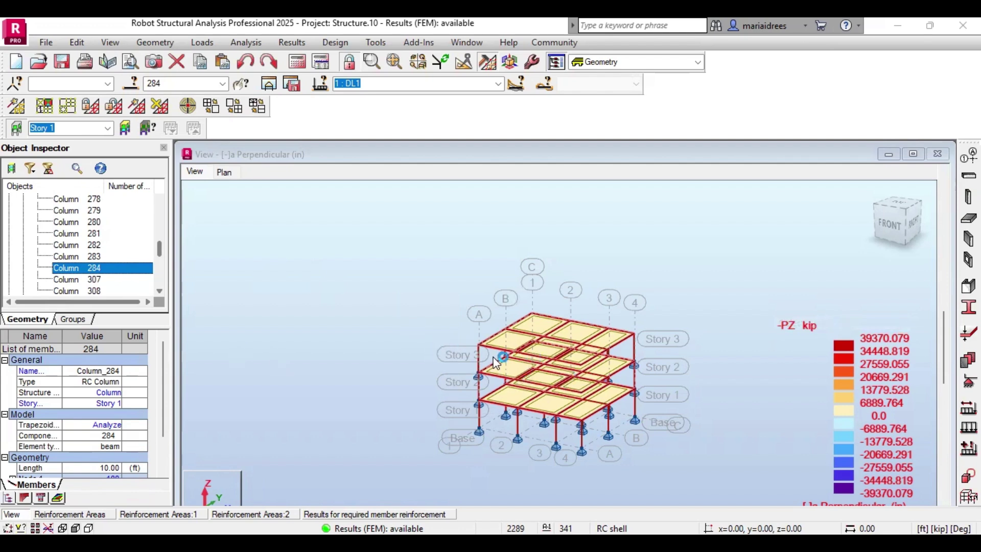
# Load the selected Column 284 into provided reinforcement design of RC elements, accepting the simple load cases.
pyautogui.click(335, 42)
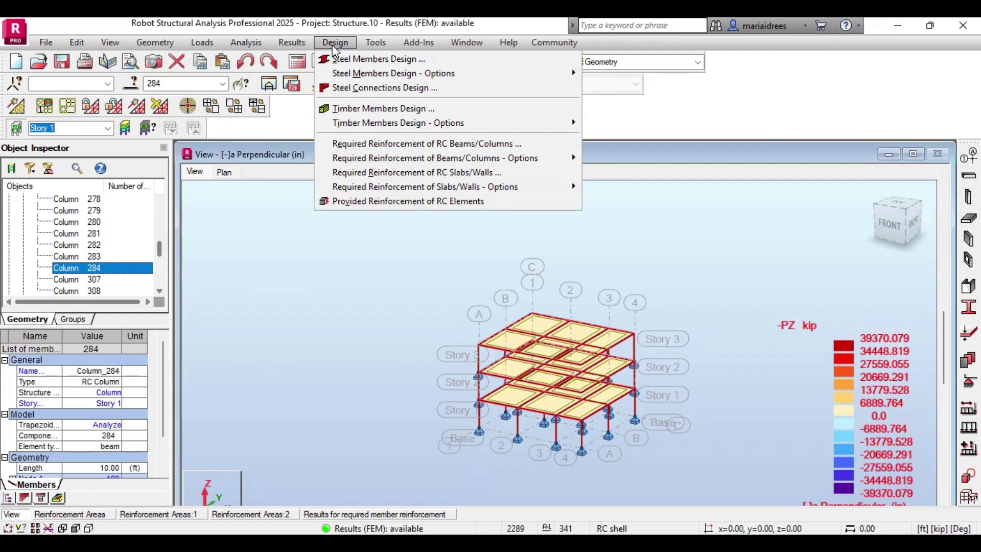
pyautogui.click(389, 204)
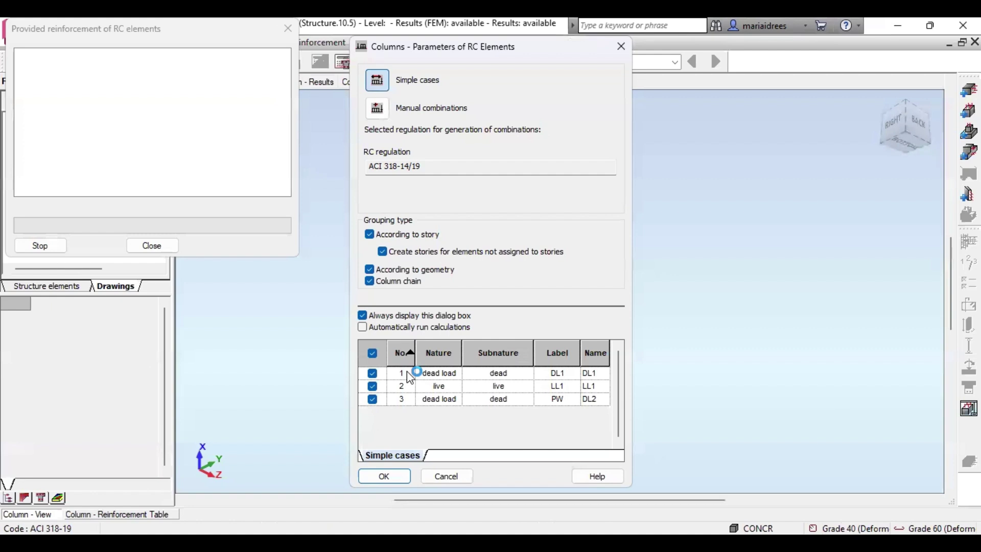
pyautogui.press('Return')
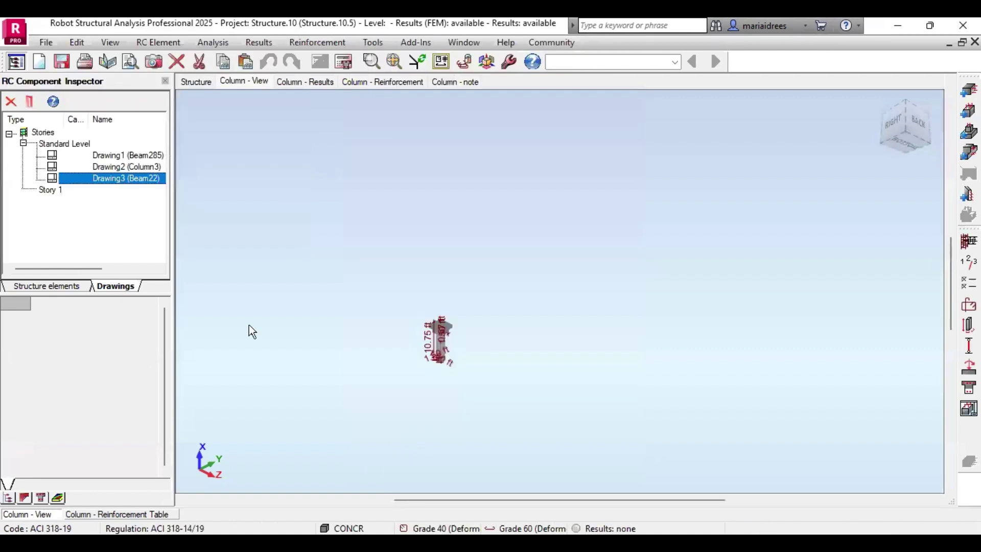
# Calculate the reinforcement of Column 284 with drawings generated for the calculated element.
pyautogui.click(213, 43)
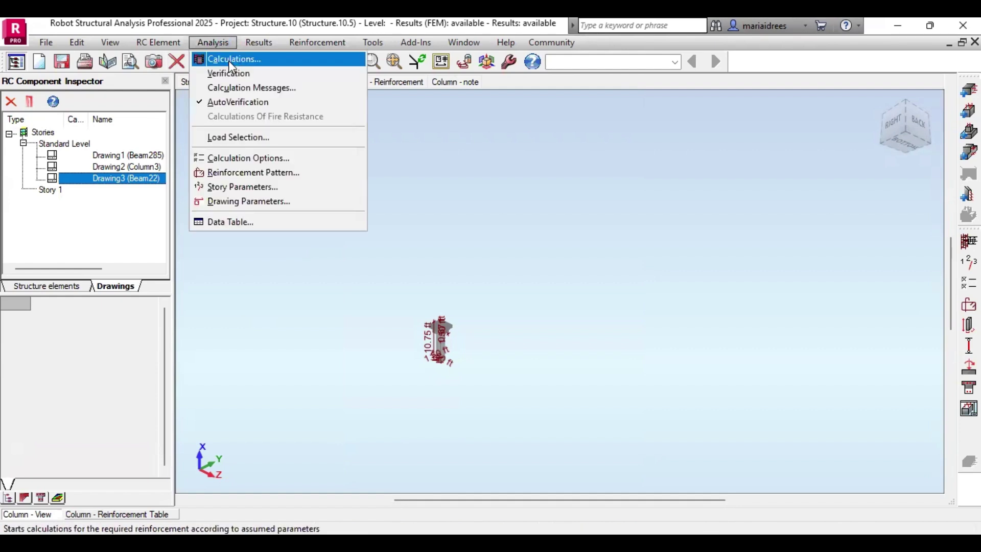
pyautogui.click(228, 60)
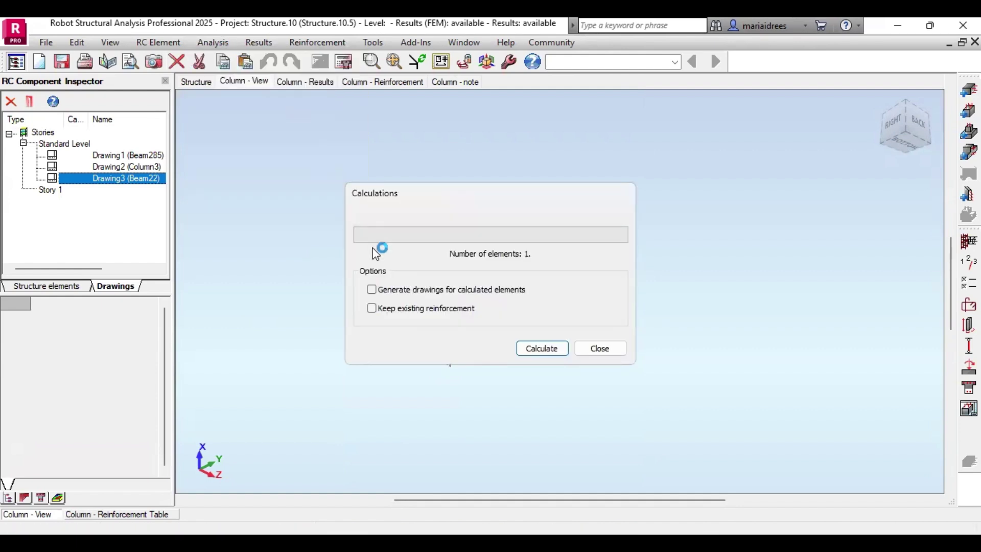
pyautogui.click(373, 290)
pyautogui.click(548, 349)
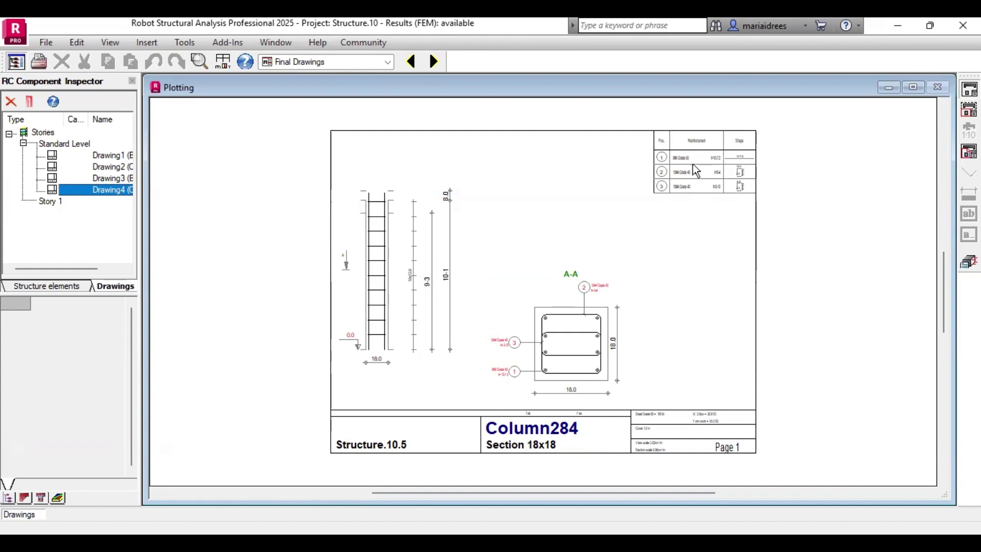
# Examine the reinforcement table on the Column284 drawing up close.
pyautogui.rightClick(626, 188)
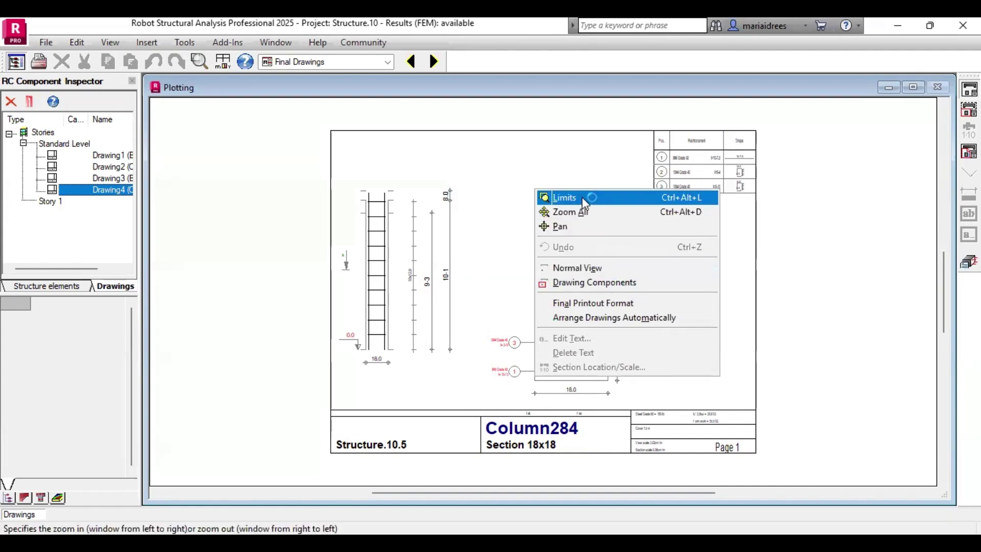
pyautogui.click(575, 228)
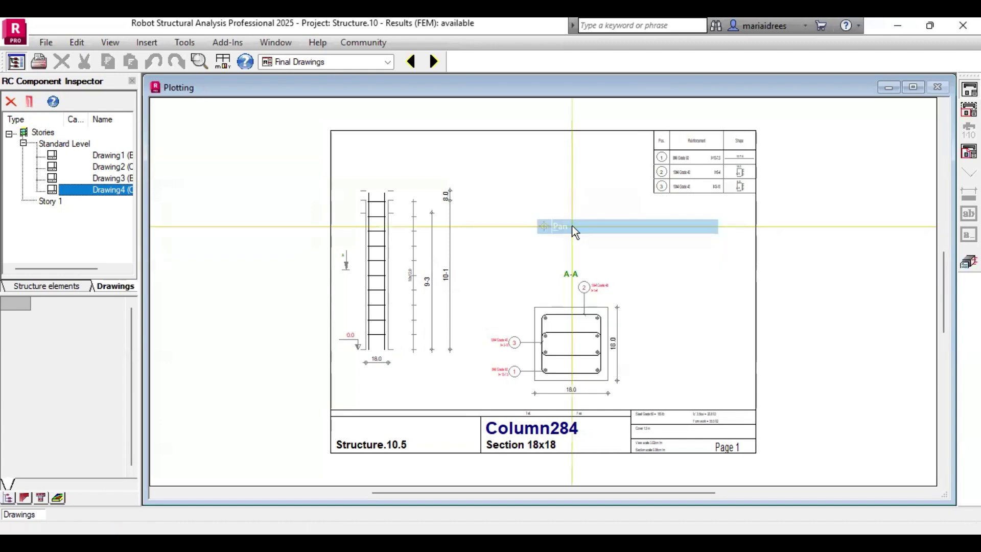
pyautogui.click(638, 142)
pyautogui.click(745, 192)
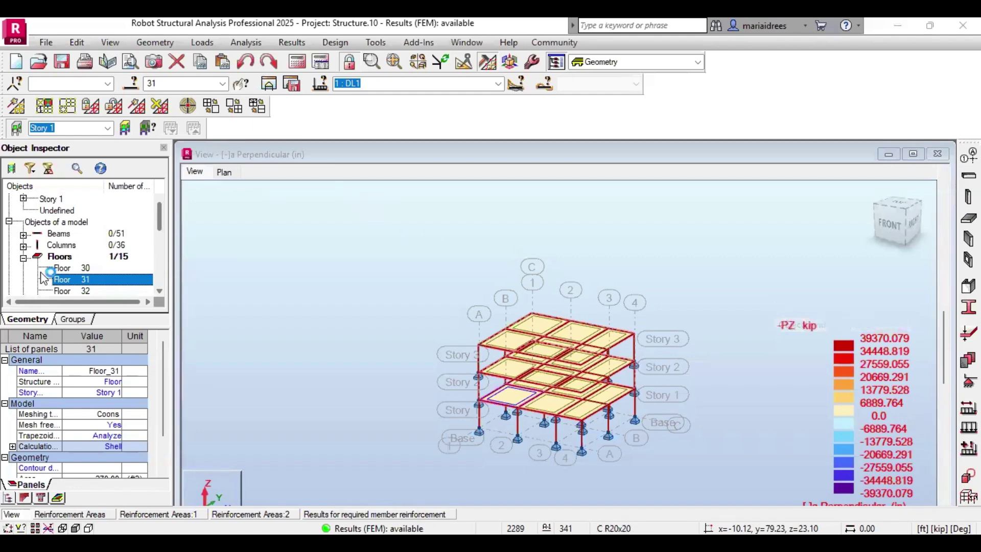
# Load the selected Floor 31 into provided reinforcement design of RC elements and examine its slab reinforcement map up close.
pyautogui.click(340, 45)
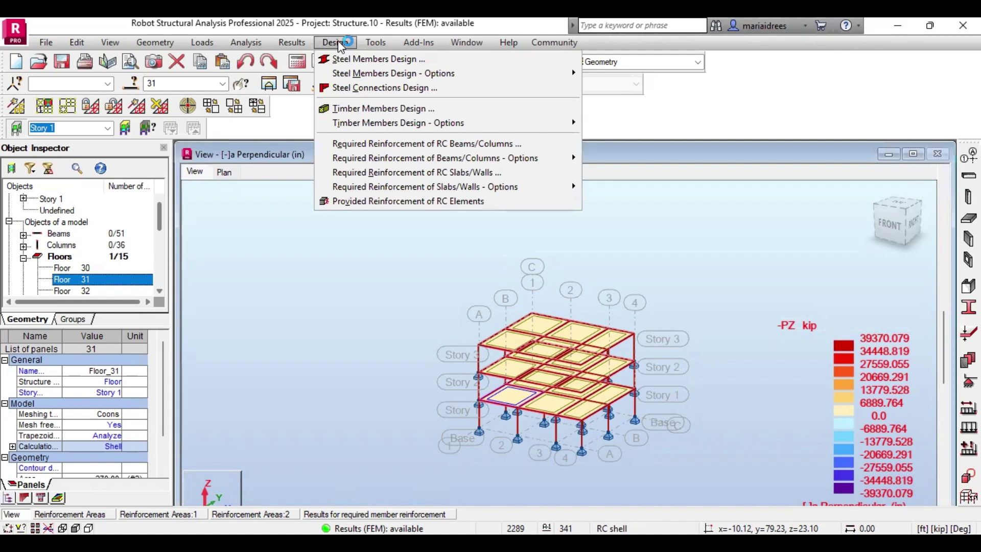
pyautogui.click(415, 201)
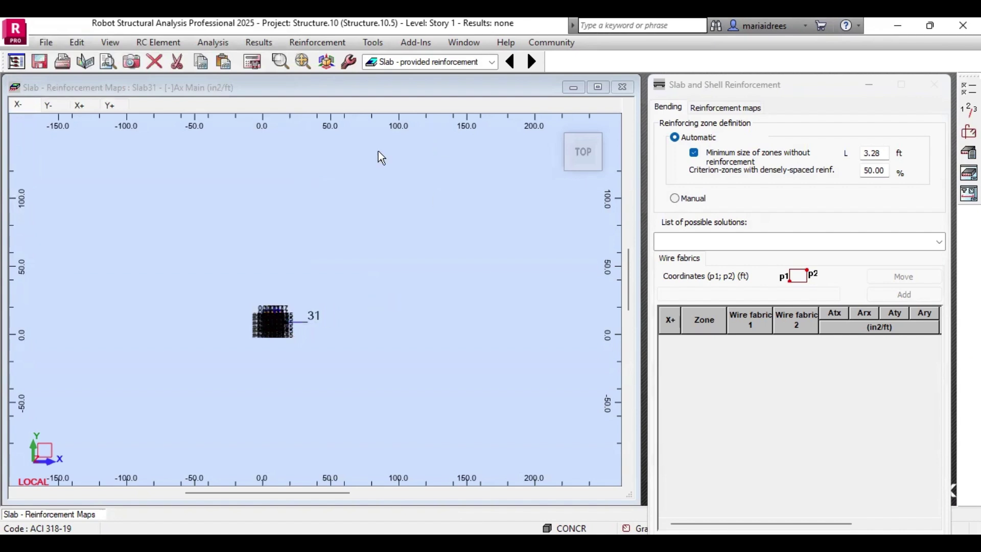
pyautogui.rightClick(233, 268)
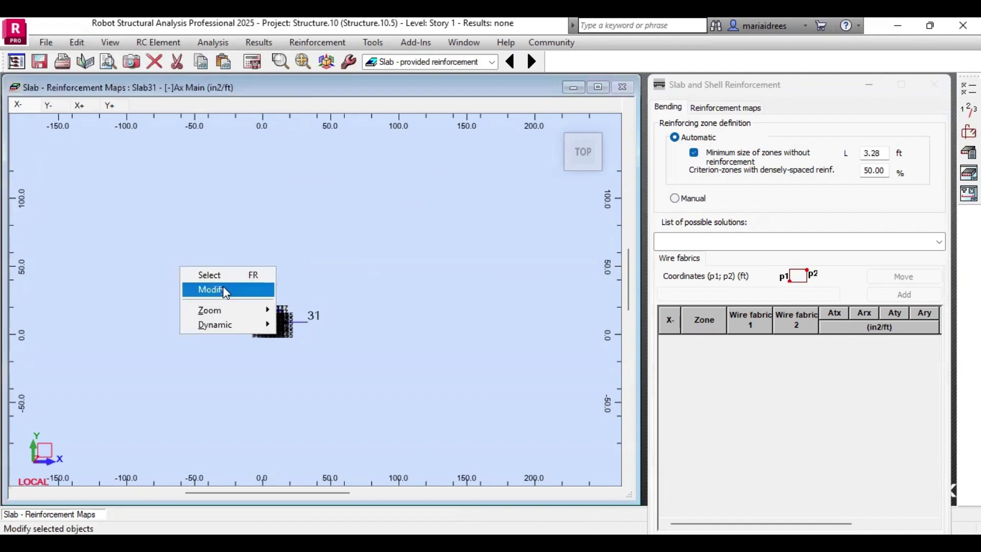
pyautogui.moveTo(222, 316)
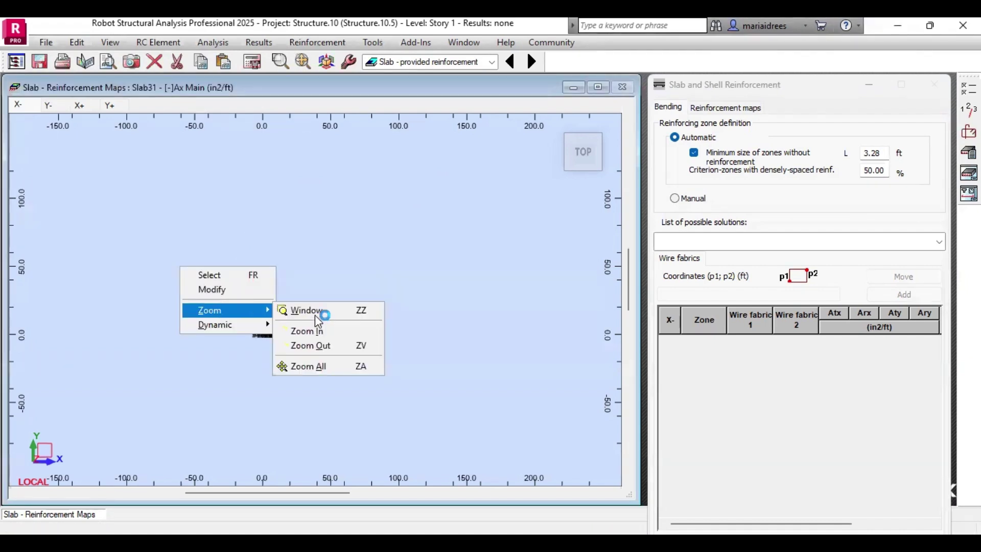
pyautogui.click(314, 311)
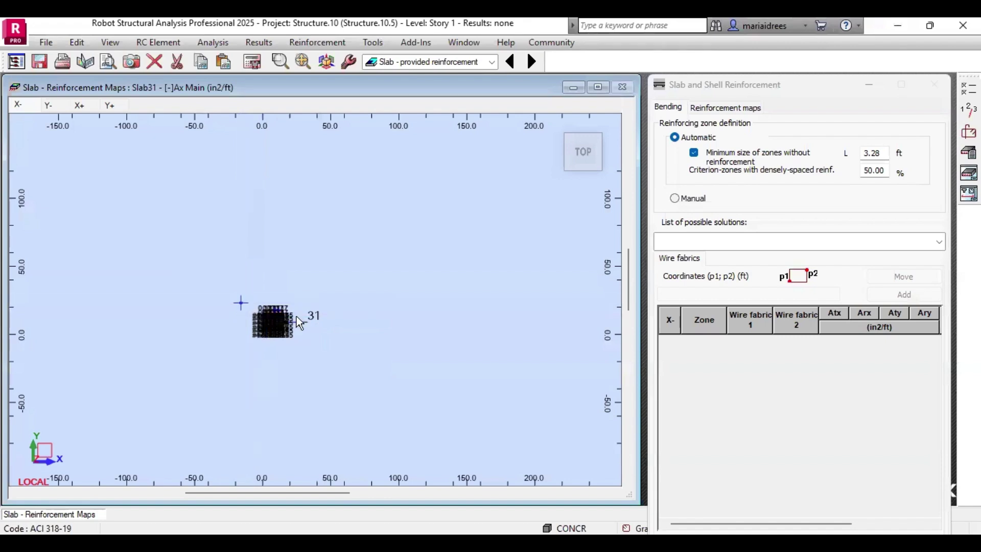
pyautogui.click(239, 299)
pyautogui.click(318, 350)
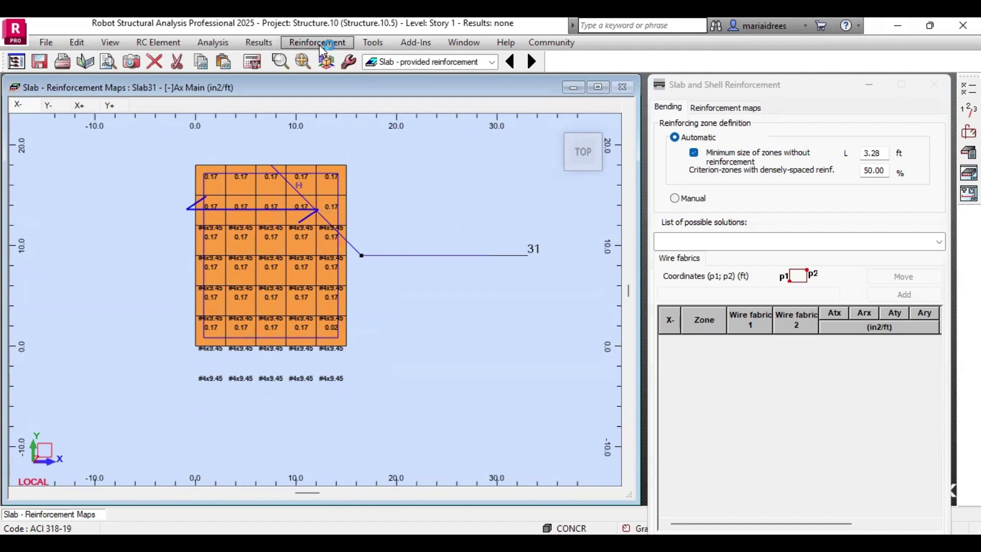
# Calculate the reinforcement of Slab31 with drawings generated for the calculated element.
pyautogui.click(265, 46)
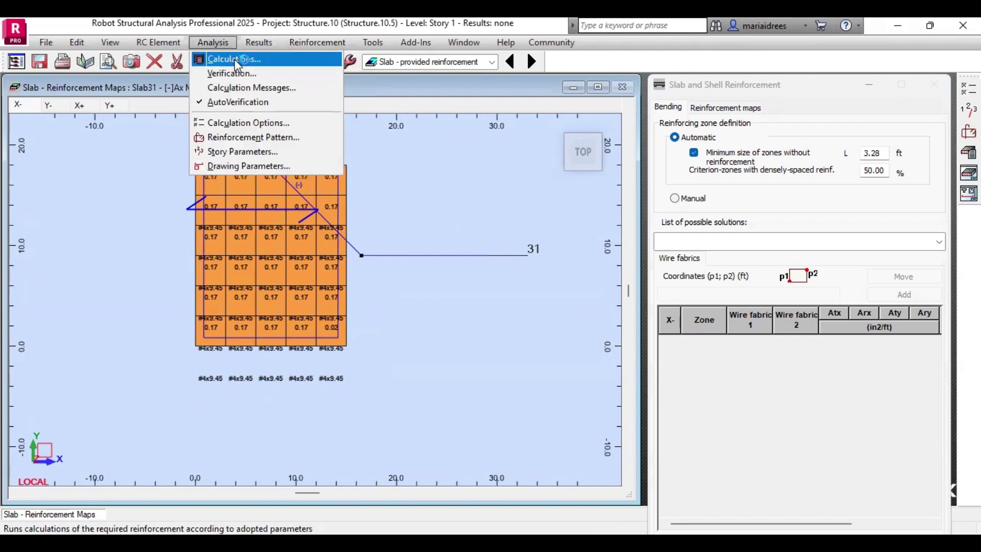
pyautogui.click(236, 60)
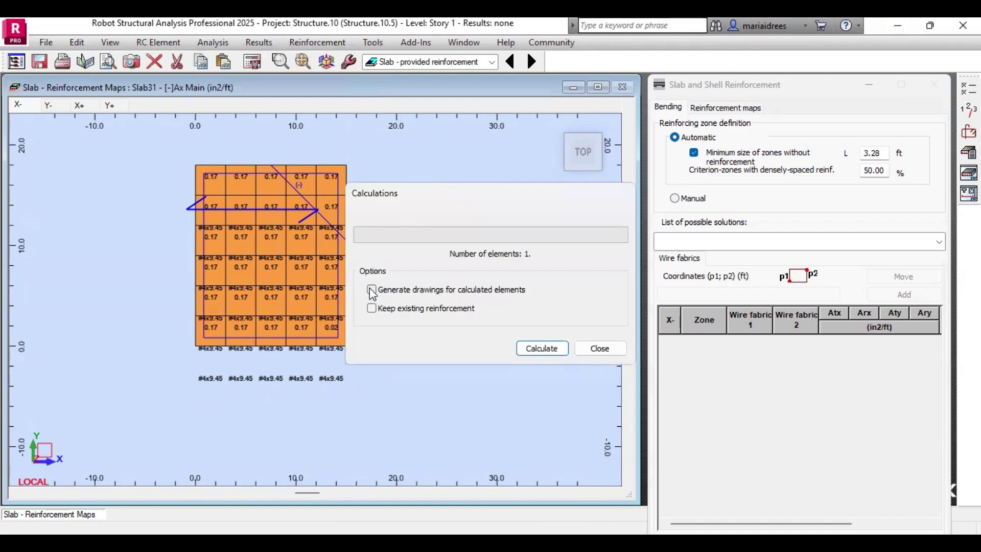
pyautogui.click(372, 290)
pyautogui.click(542, 348)
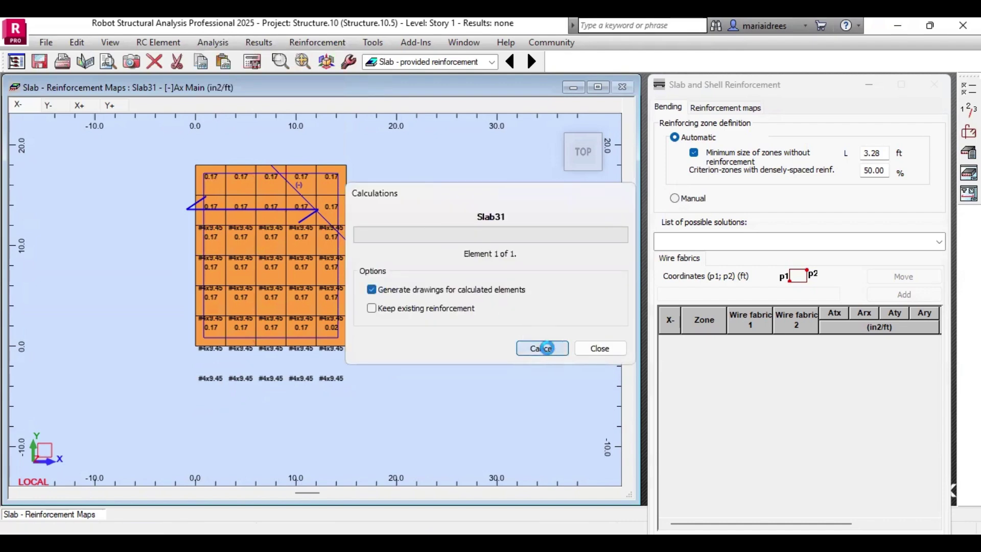